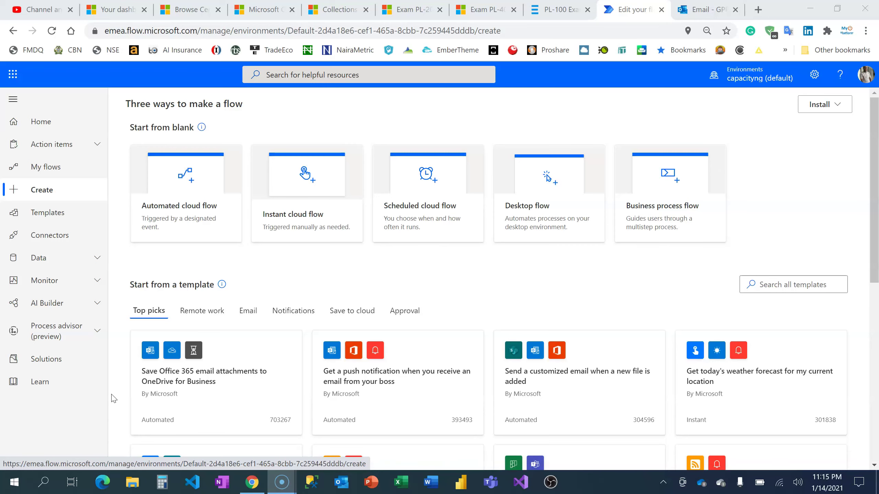
Create a scheduled flow named 'Weather Forecast' starting at 07:00 AM and repeating every 1 day
left_click(437, 180)
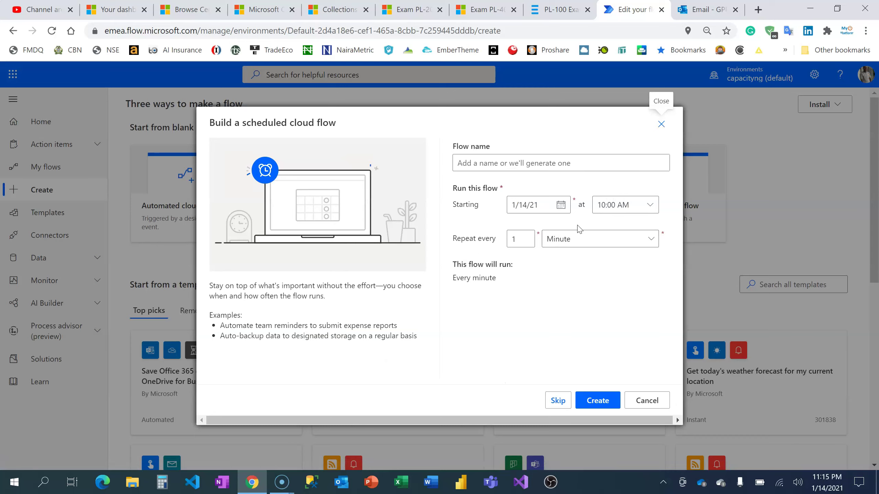
left_click(542, 161)
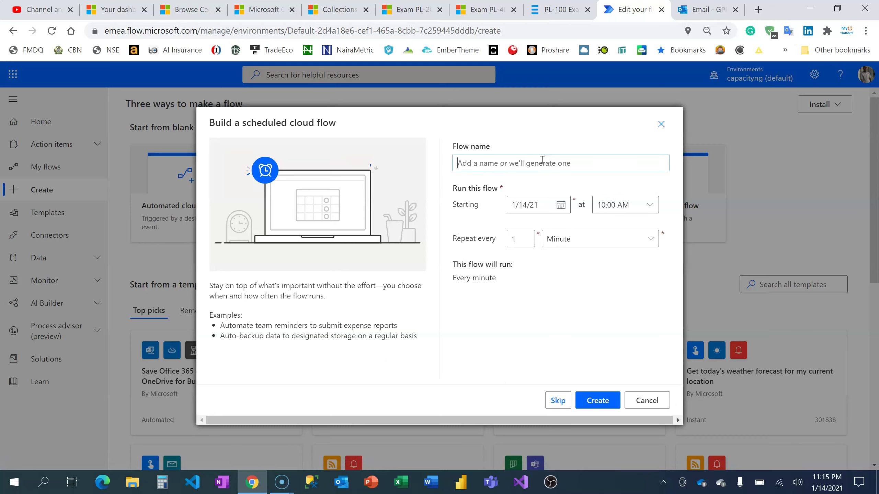
type("W")
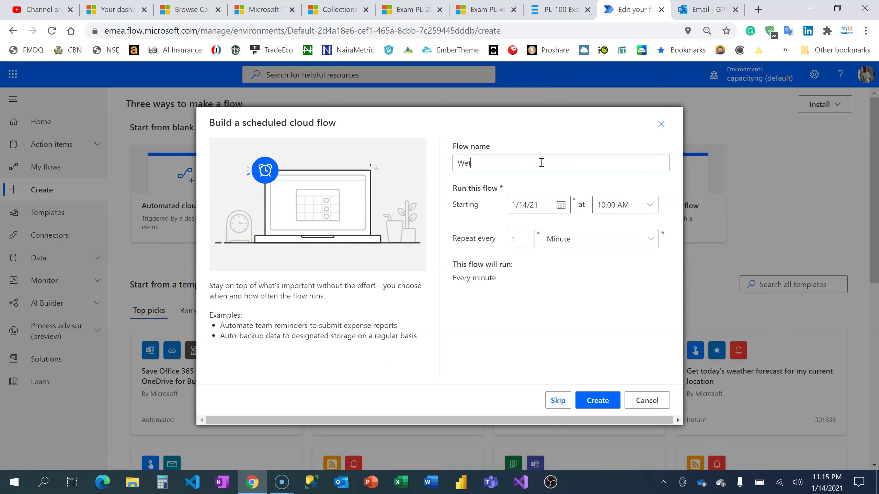
type("eather Forecast")
left_click(643, 207)
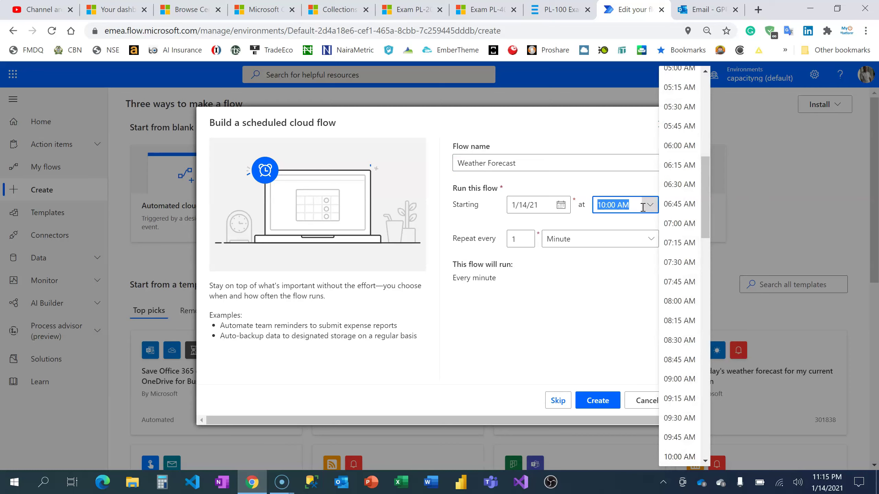
left_click(678, 228)
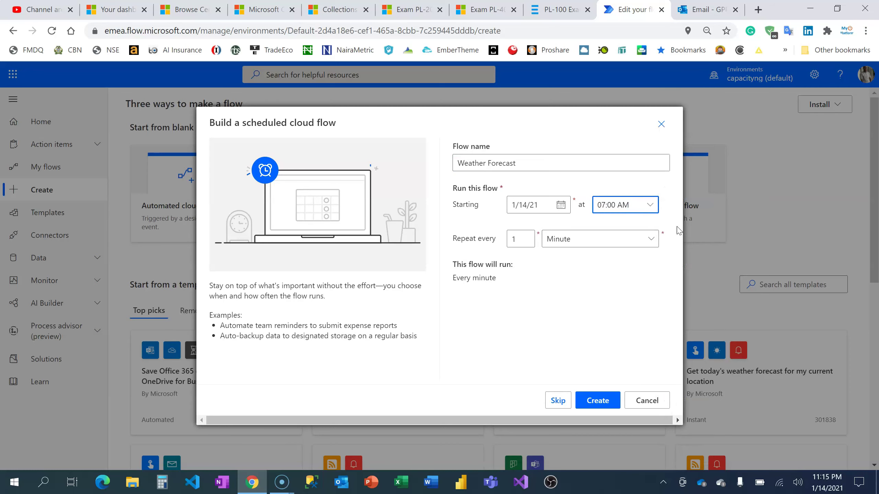
left_click(584, 240)
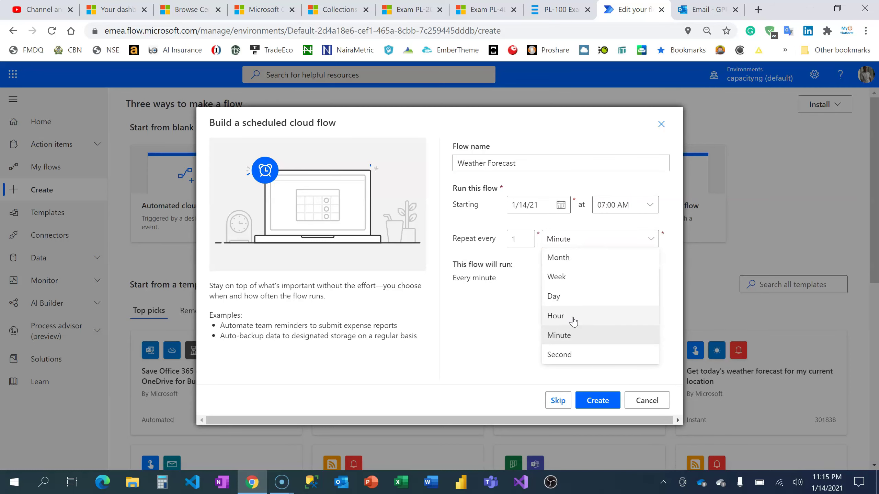
left_click(574, 297)
left_click(599, 401)
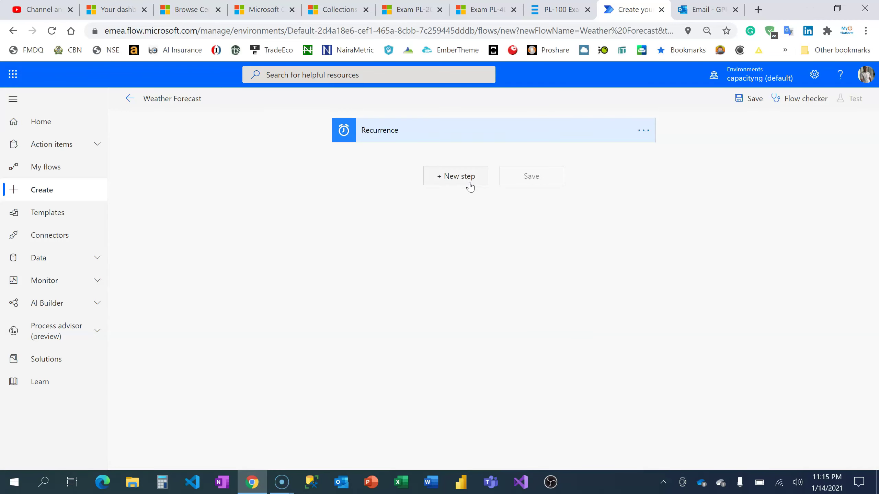
Add a new step, search 'weather', and choose MSN Weather's Get forecast for today action
left_click(466, 181)
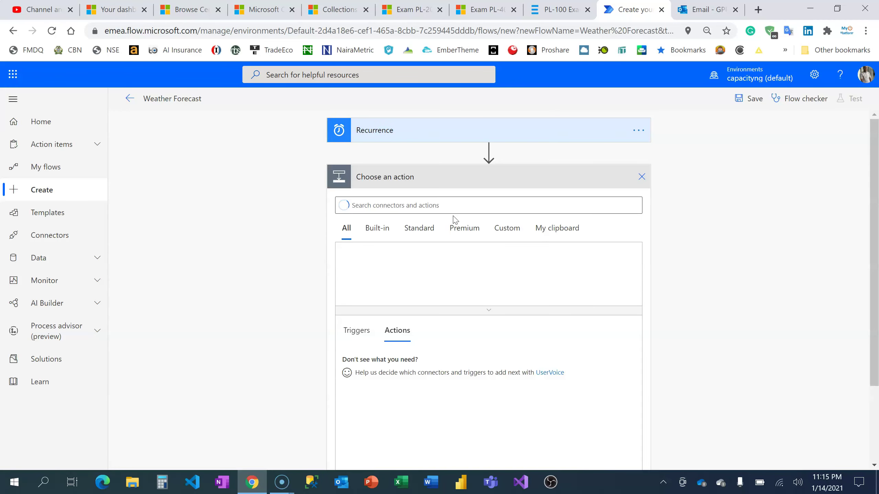
left_click(443, 208)
type("weat")
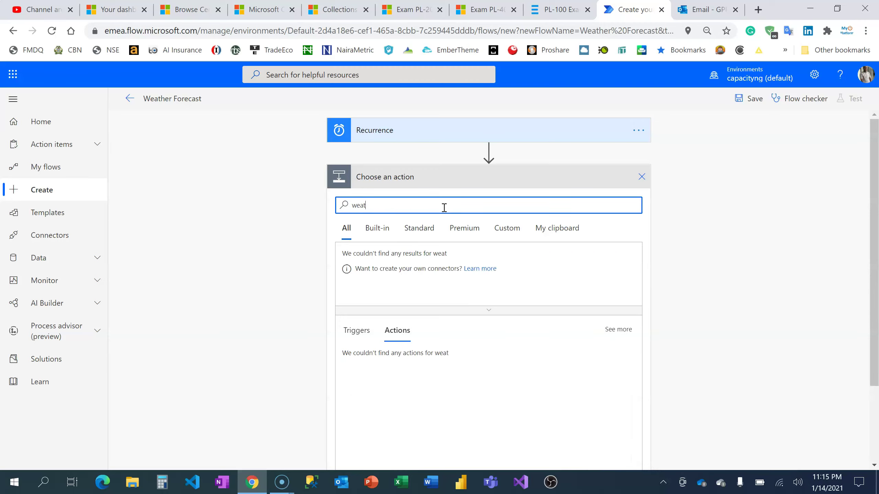
type("her fore")
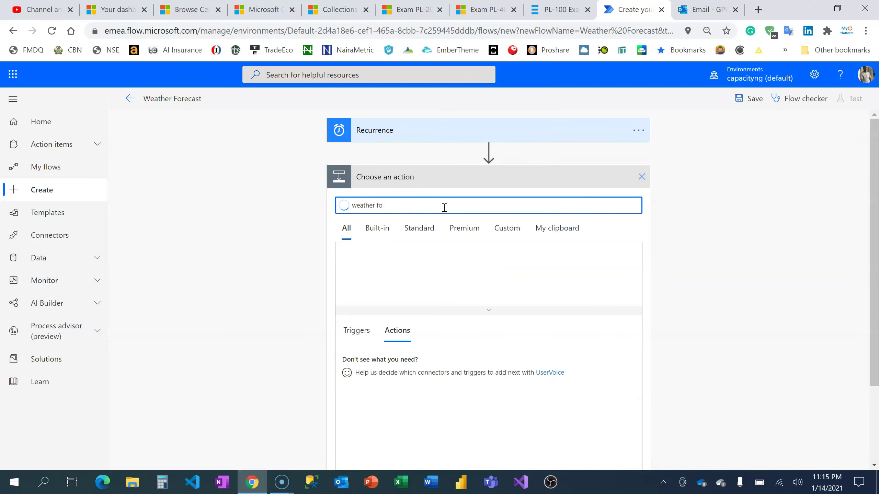
key("BackSpace")
key("BackSpace")
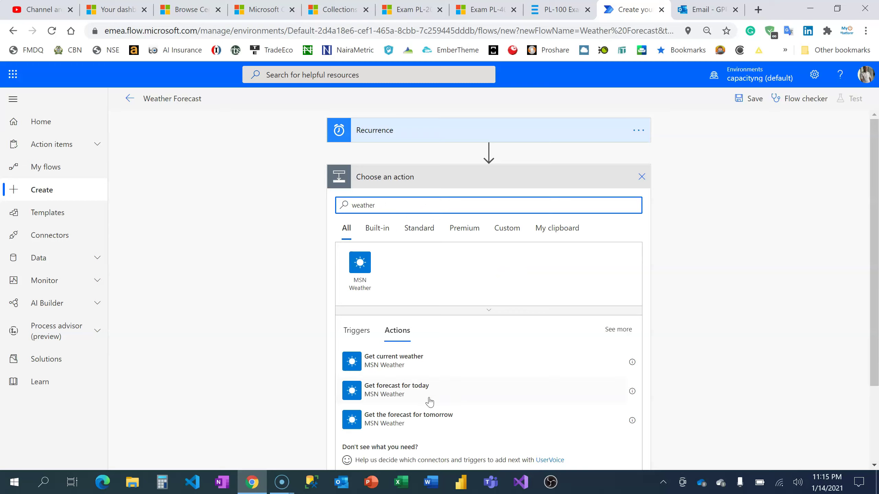
left_click(398, 389)
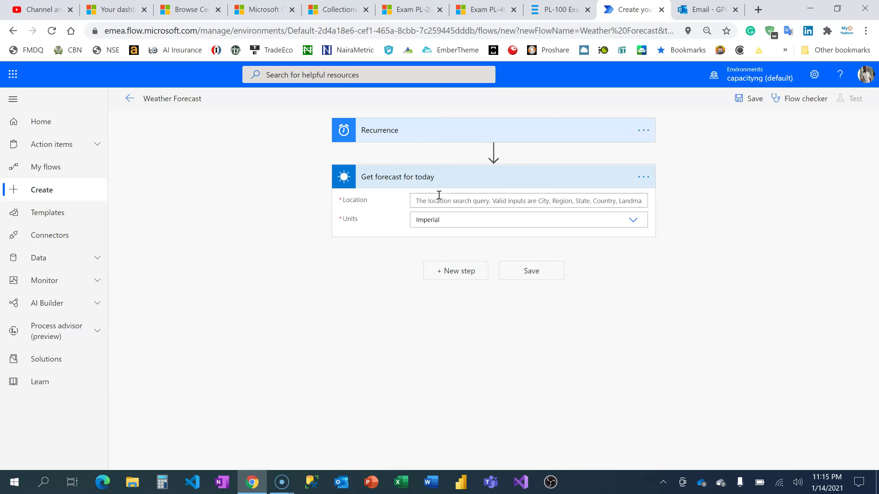
Set the forecast units to Metric and location to Lagos, then add another step
left_click(447, 218)
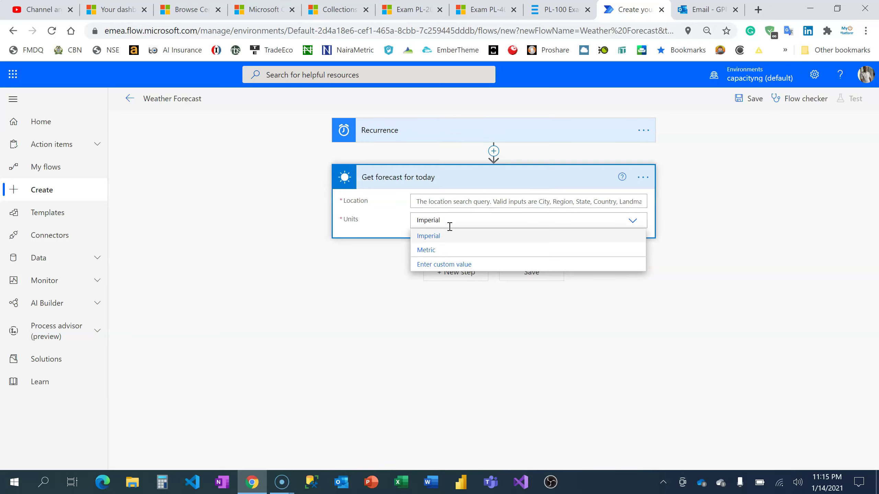
left_click(439, 249)
left_click(458, 201)
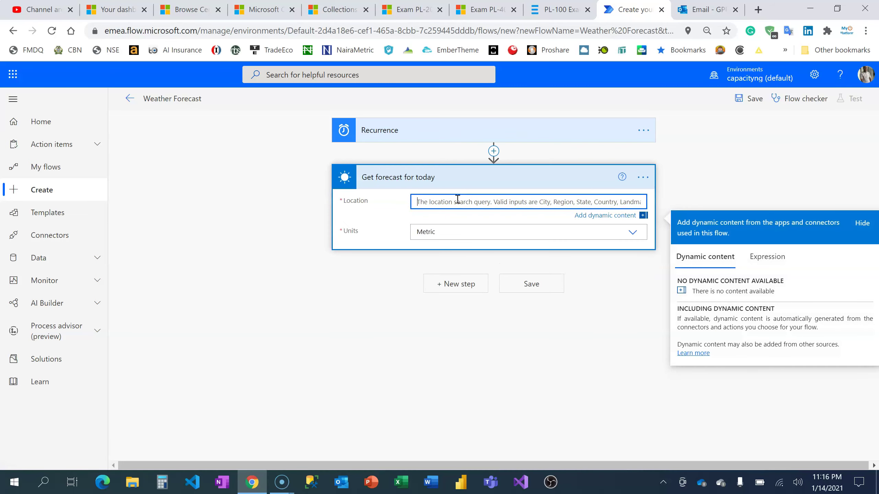
type("Lagos")
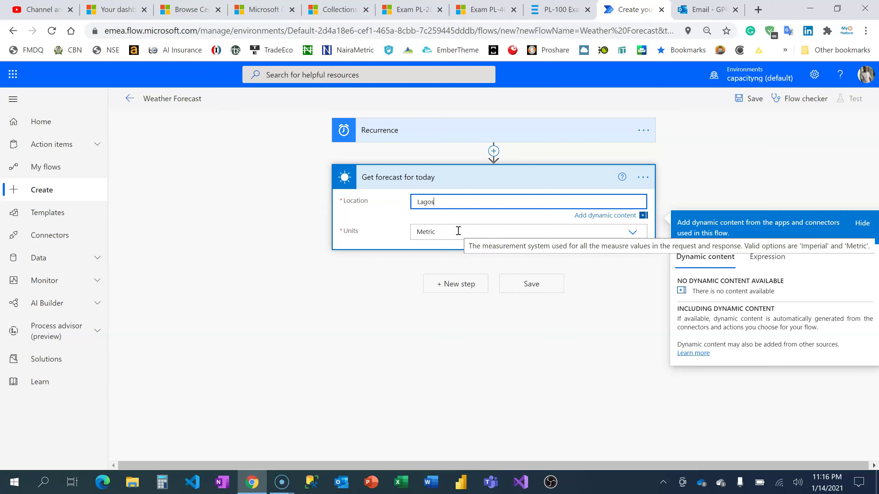
left_click(454, 286)
Search 'send email' and add the Office 365 Outlook Send an email (V2) action
type("send email")
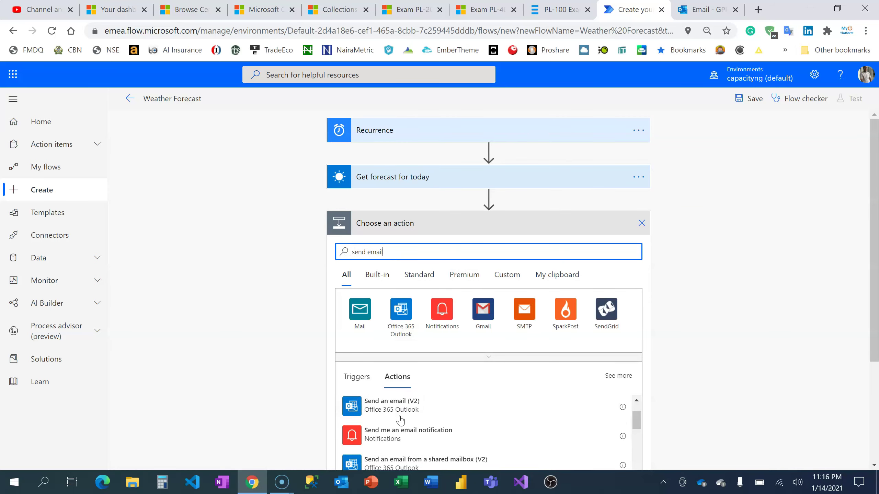
left_click(390, 410)
left_click(391, 410)
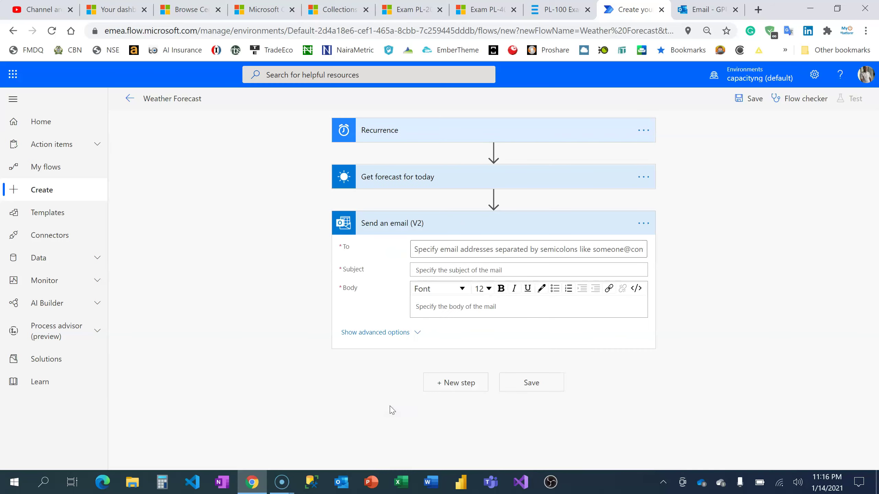
Pick the suggested recipient in To and enter subject 'Weather forecast today in Lagos'
left_click(455, 249)
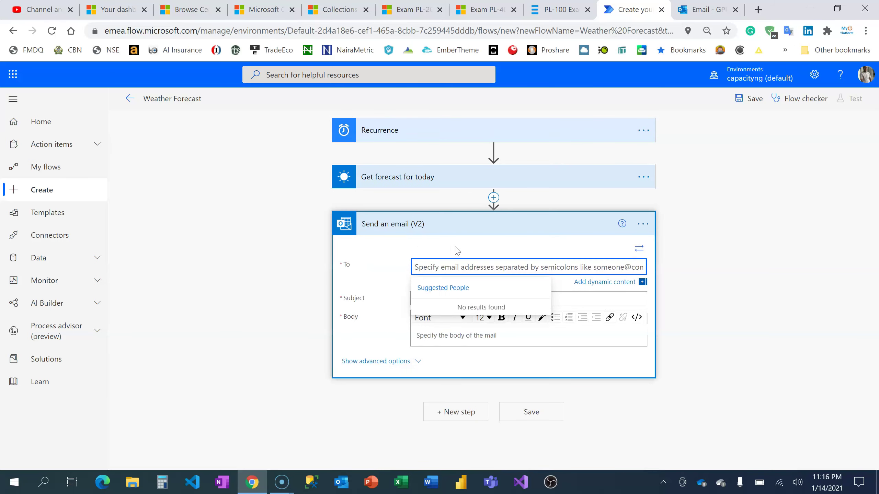
type("olacharles")
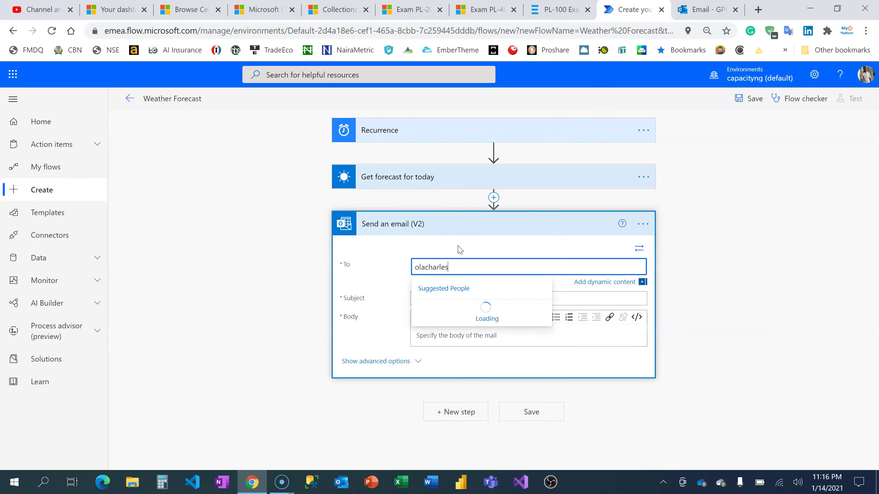
left_click(475, 313)
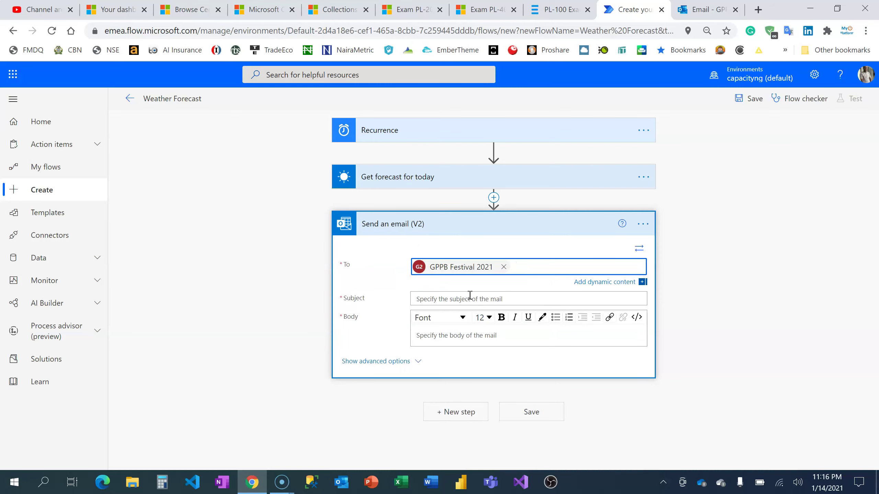
left_click(469, 298)
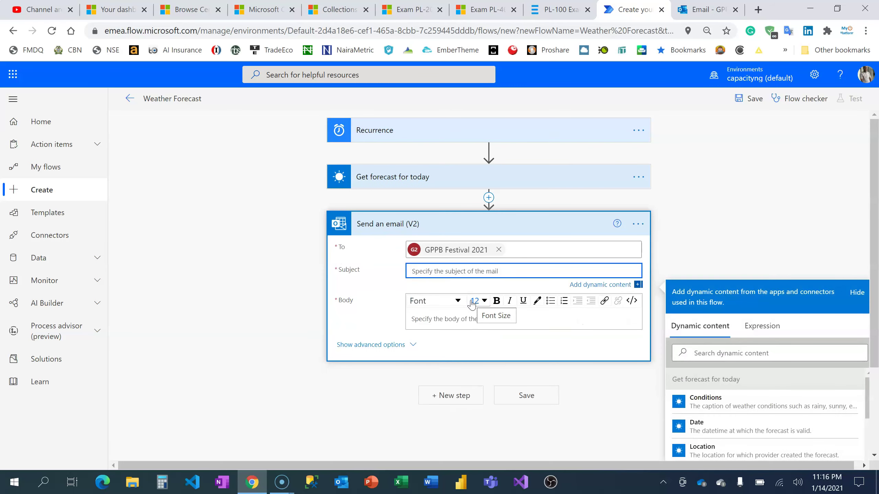
type("We")
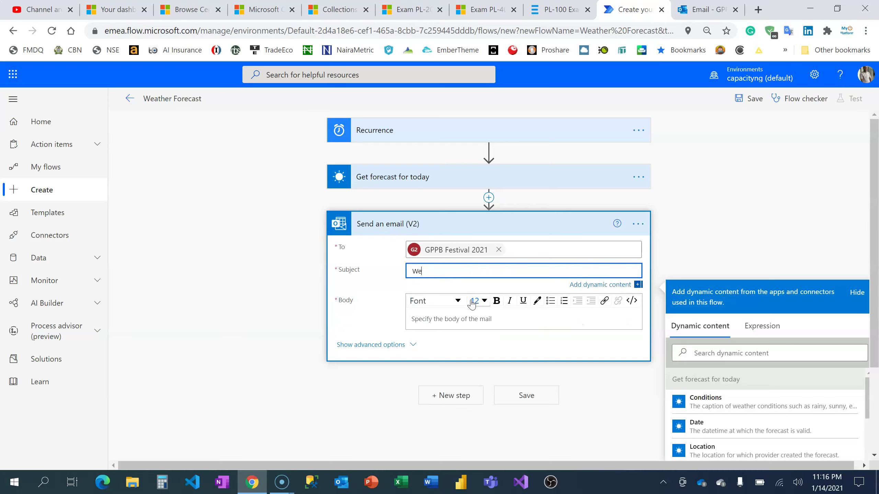
type("ather for")
type("ecast today in Lagos")
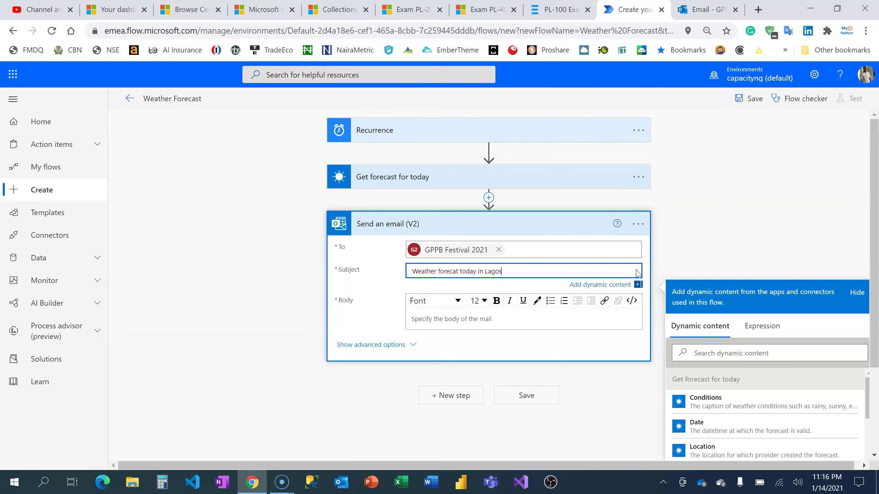
scroll(546, 286, "down", 3)
Start the body with a greeting and 'Please find the weather forecast for Lagos for today below:'
left_click(465, 202)
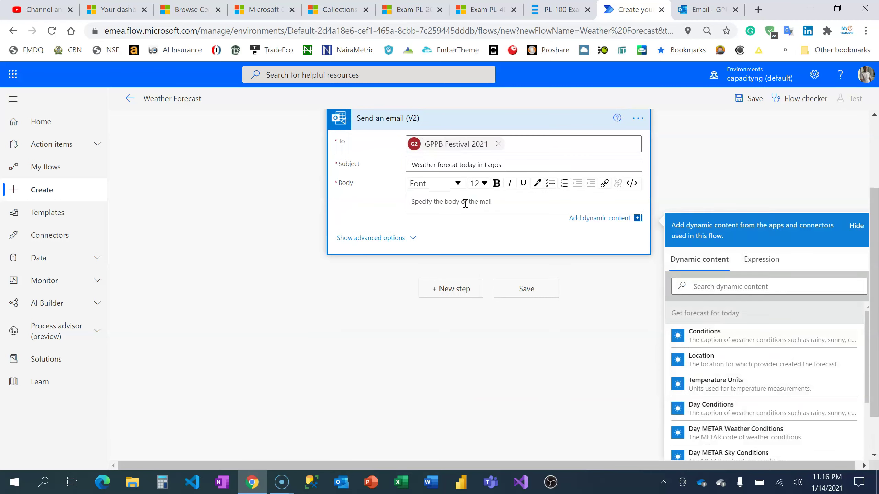
type("Hi Ola,")
key("Return")
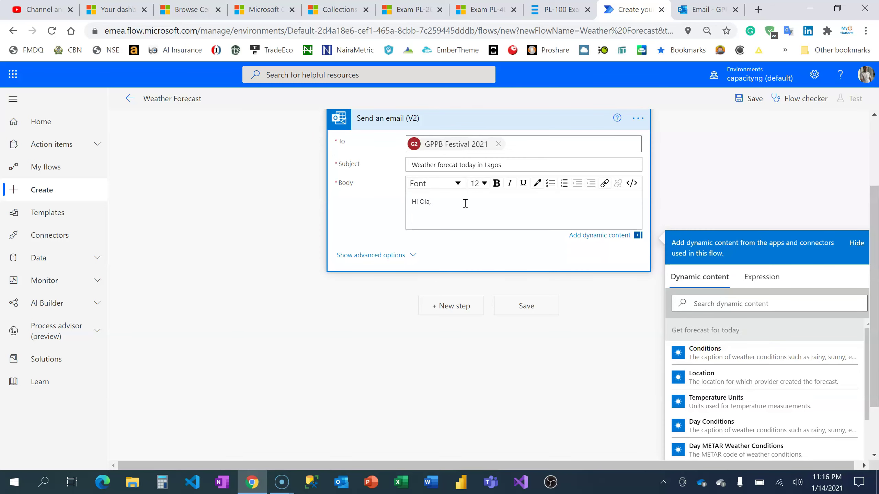
type("Plea")
type("eas")
type("e find ")
type("the w")
type("eather fore")
type("cast for Lagos for")
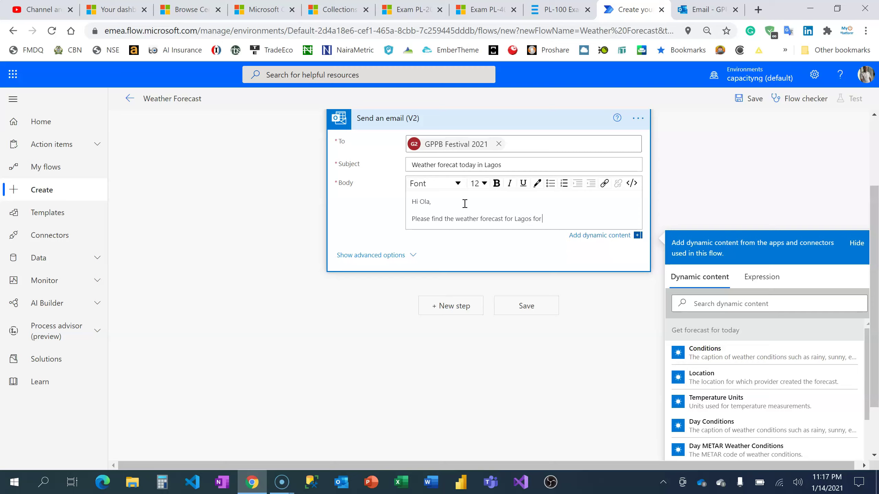
type("today below:")
key("Return")
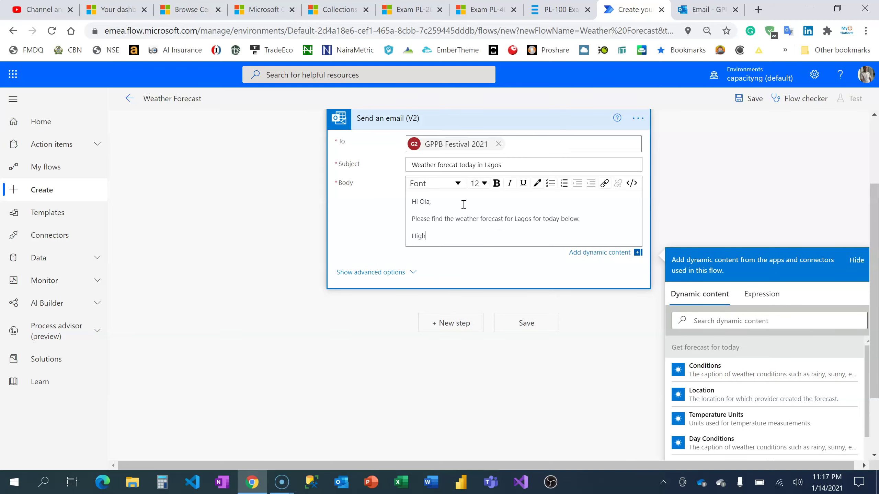
Insert the Temperature High and Temperature Units dynamic values into the body
left_click(787, 323)
type("high")
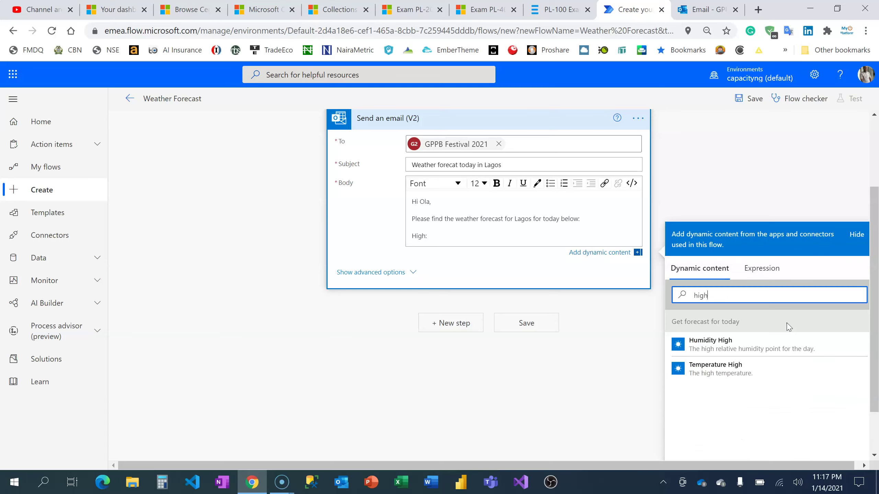
left_click(724, 374)
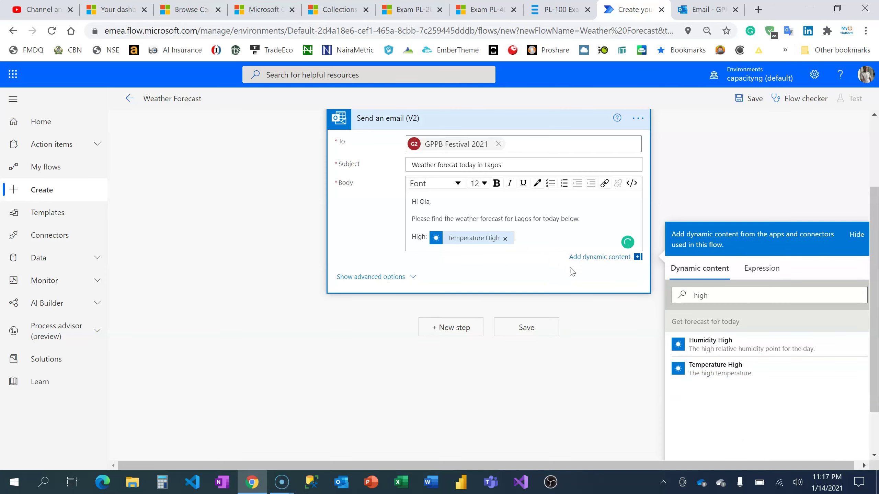
double_click(701, 295)
type("u")
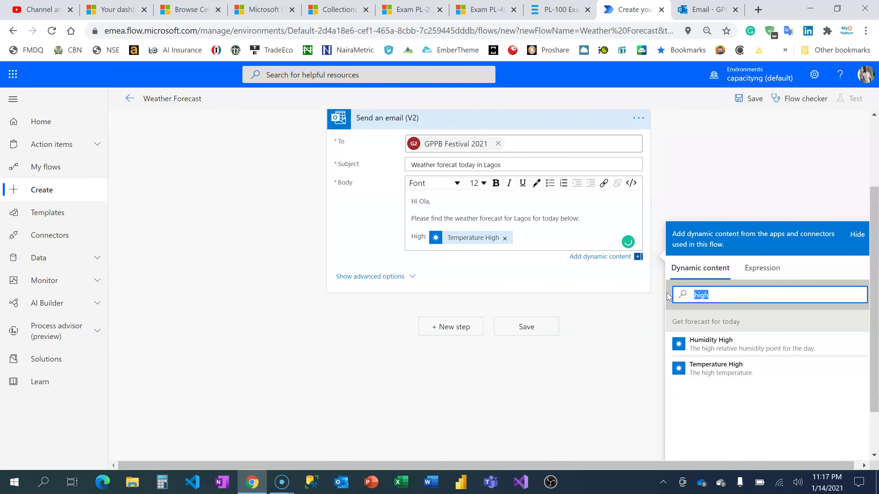
type("nit")
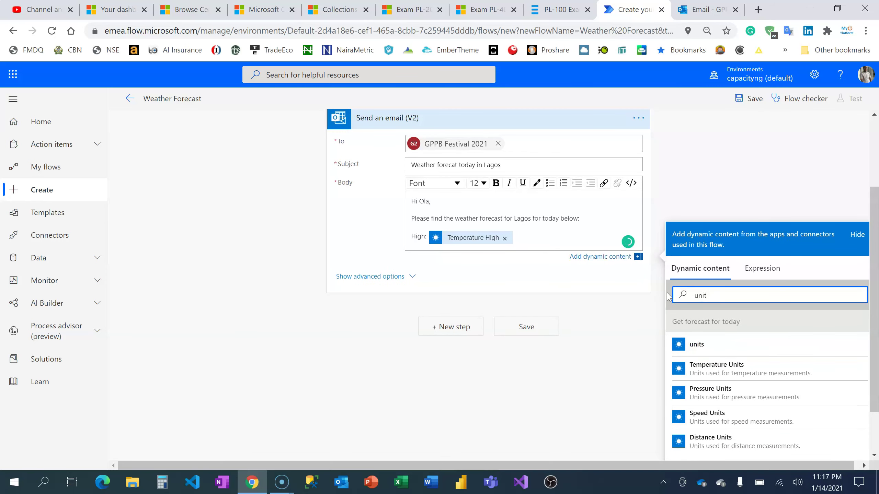
left_click(705, 367)
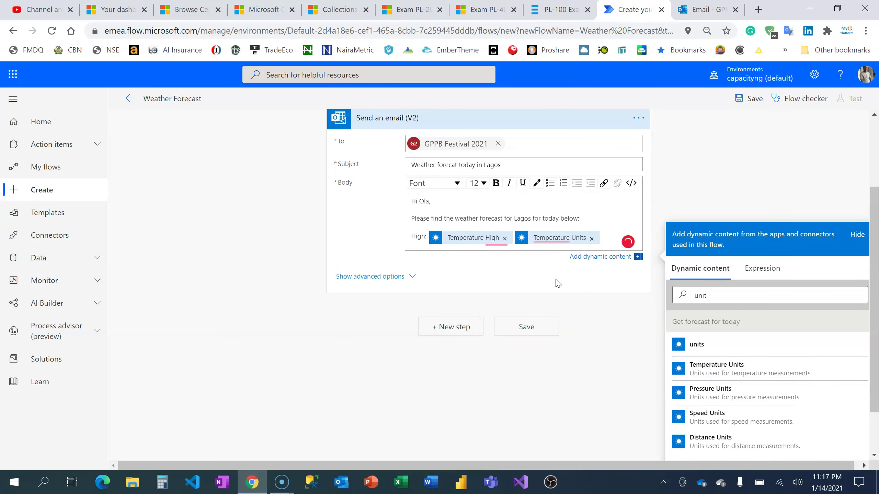
left_click(609, 240)
left_click(668, 10)
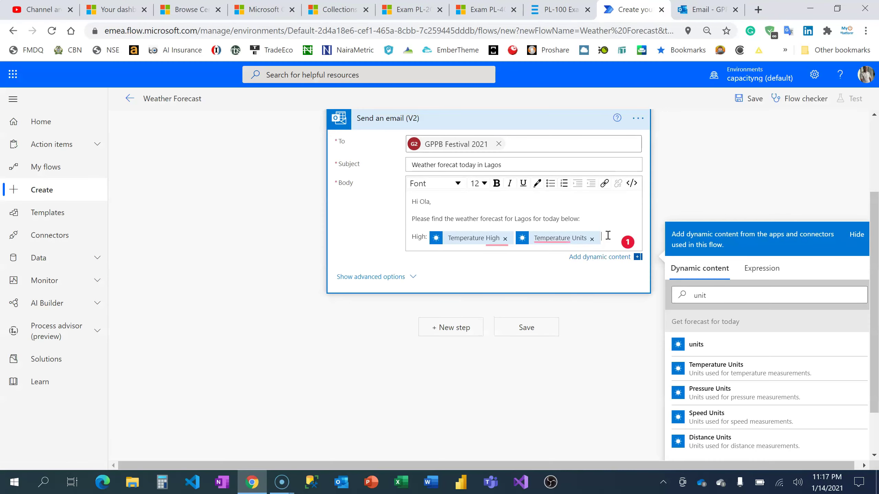
Add 'Chances of rain falling' with Rain Chance %, then the closing line 'Do have a bright day!'
key("Return")
key("Return")
type("C")
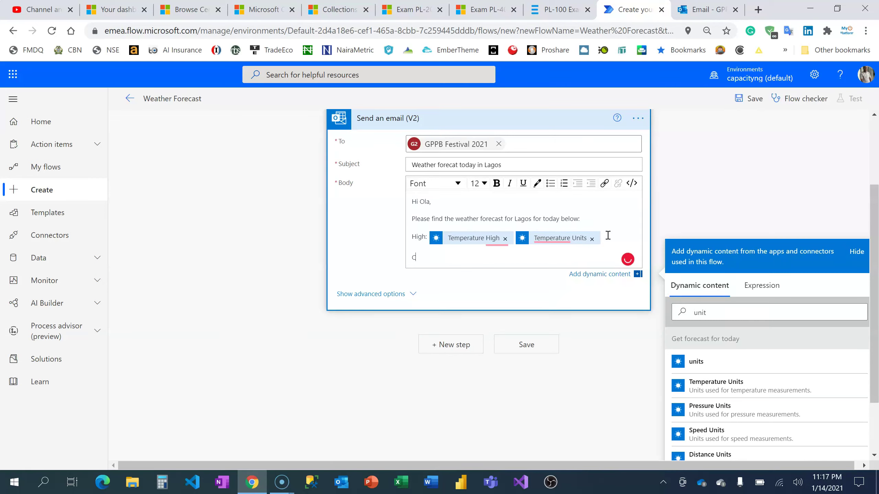
type("hances of rain falling:")
left_click_drag(714, 313, 675, 309)
type("rain")
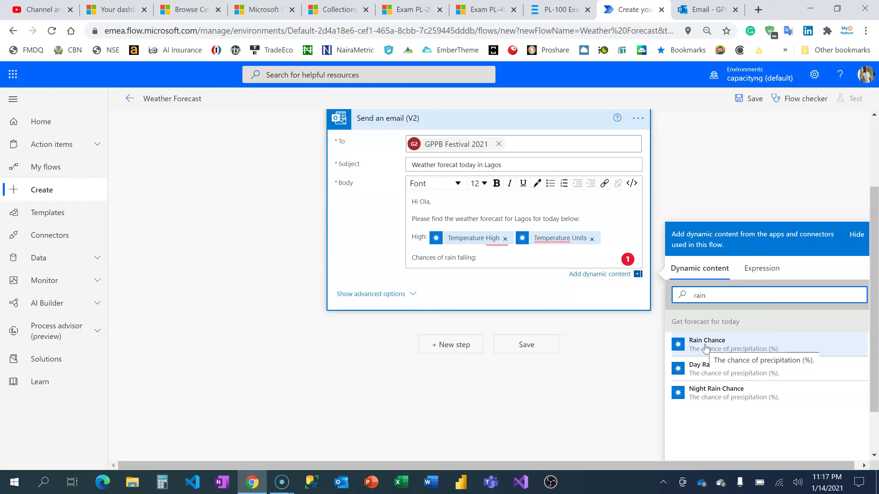
left_click(705, 345)
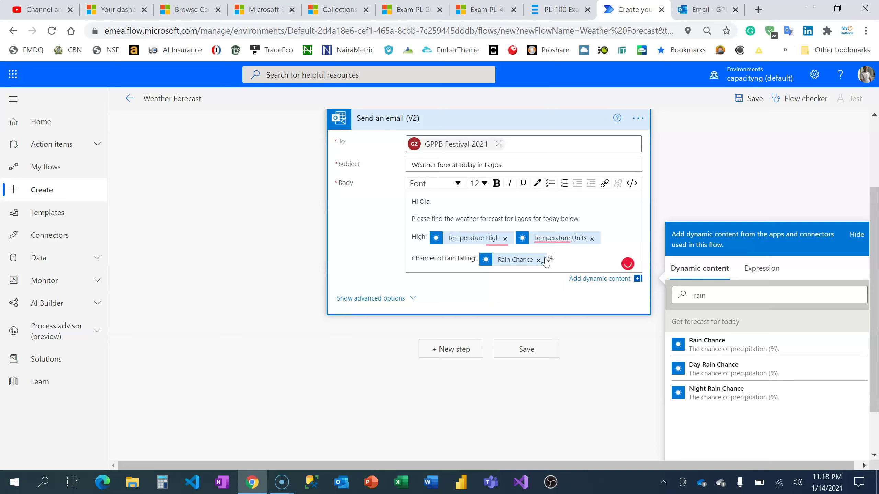
key("Return")
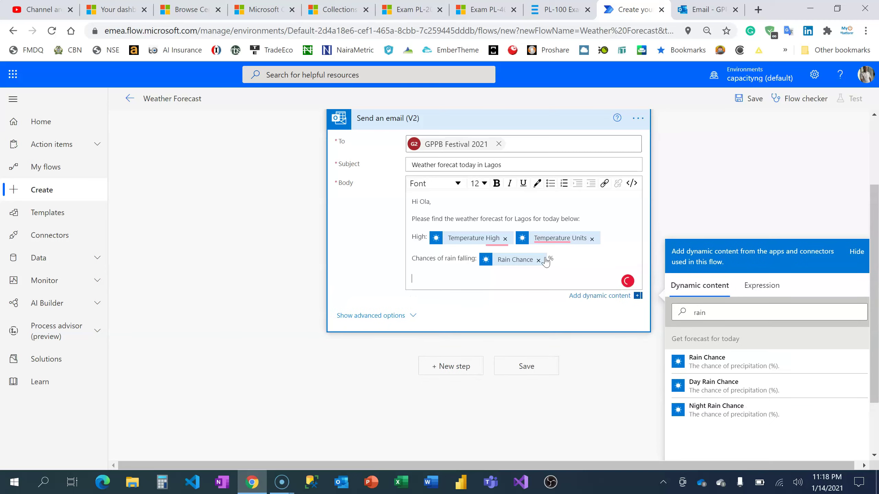
type("Do have a bright day!")
Set the email's Importance to Normal in the advanced options and collapse the step
left_click(391, 316)
scroll(505, 370, "down", 3)
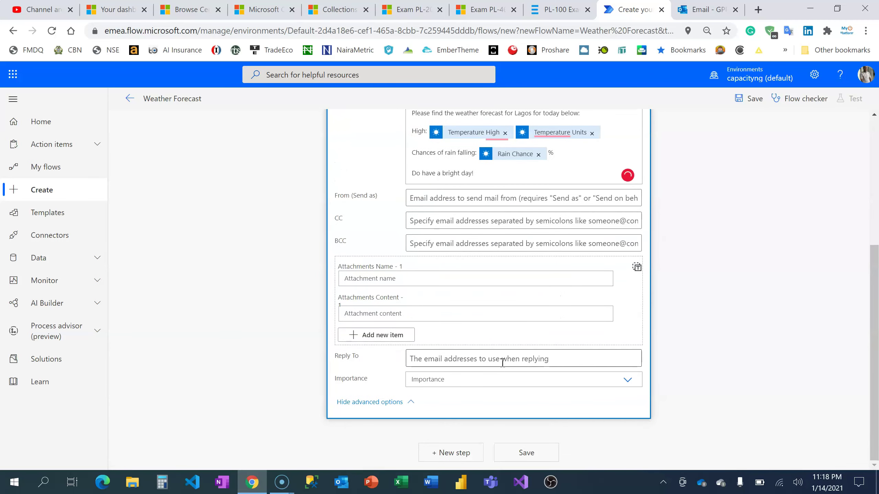
left_click(515, 376)
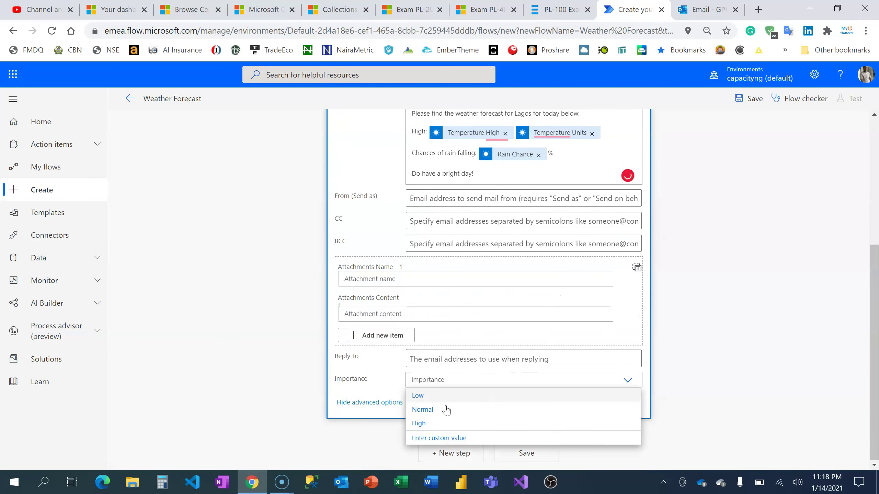
left_click(444, 411)
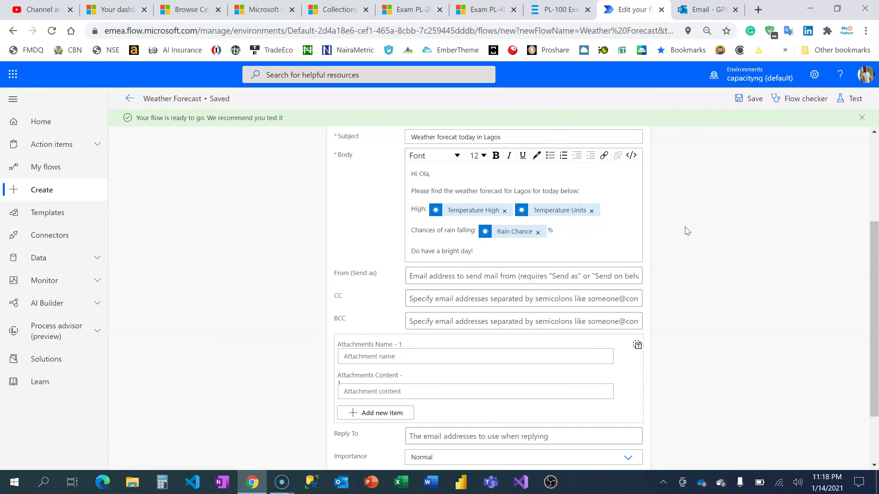
scroll(687, 232, "up", 5)
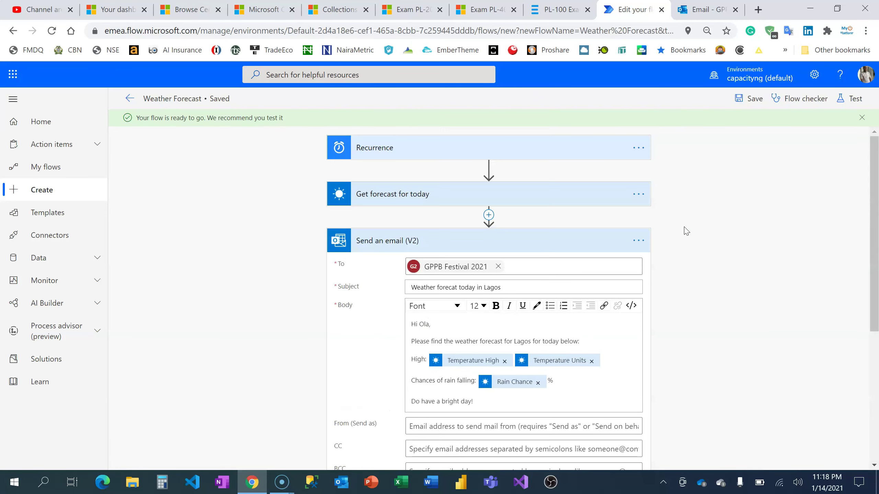
left_click(534, 243)
Run a manual test of the Weather Forecast flow and view the results
left_click(855, 99)
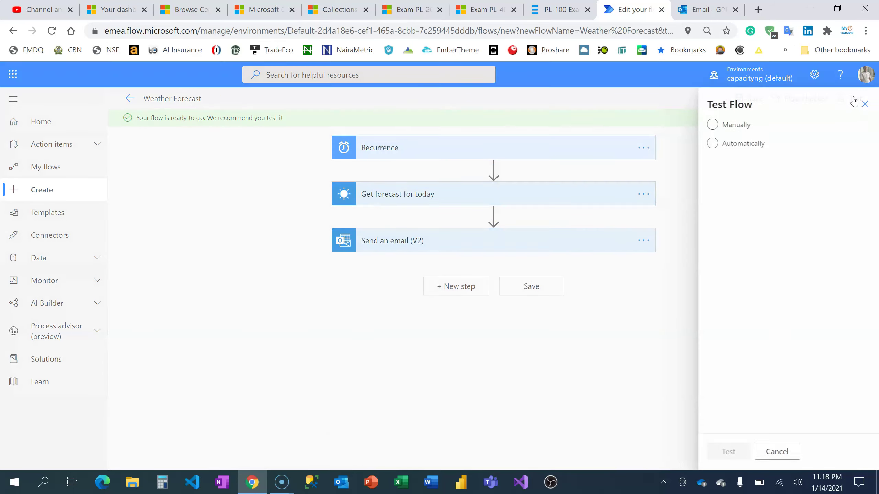
left_click(730, 124)
left_click(723, 454)
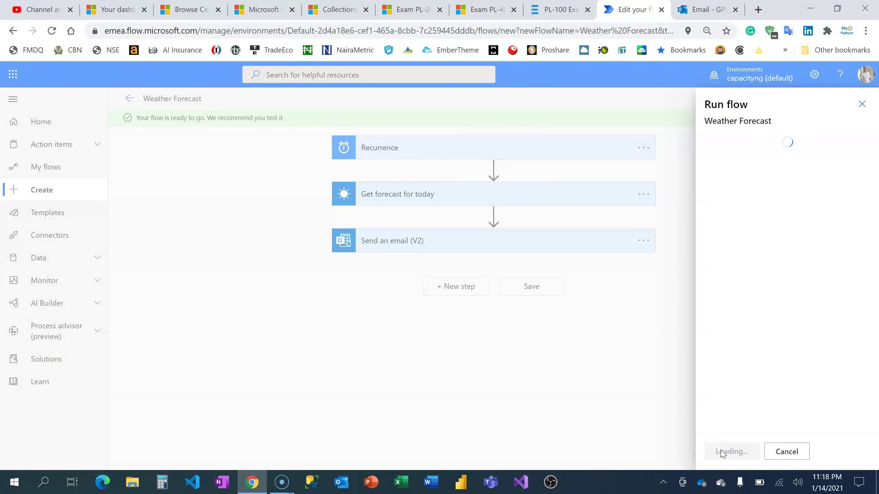
left_click(730, 452)
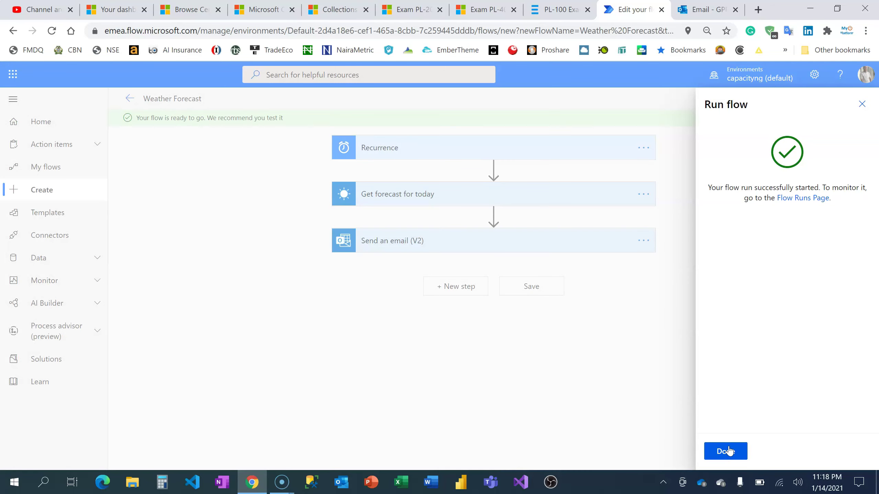
left_click(729, 451)
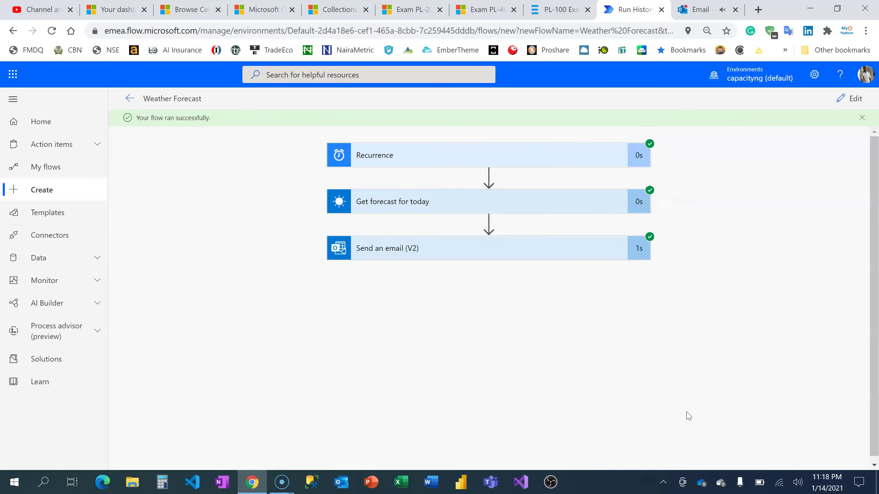
Read the Lagos forecast email in Outlook (High 33°C, 0% rain), then return to run results
left_click(704, 10)
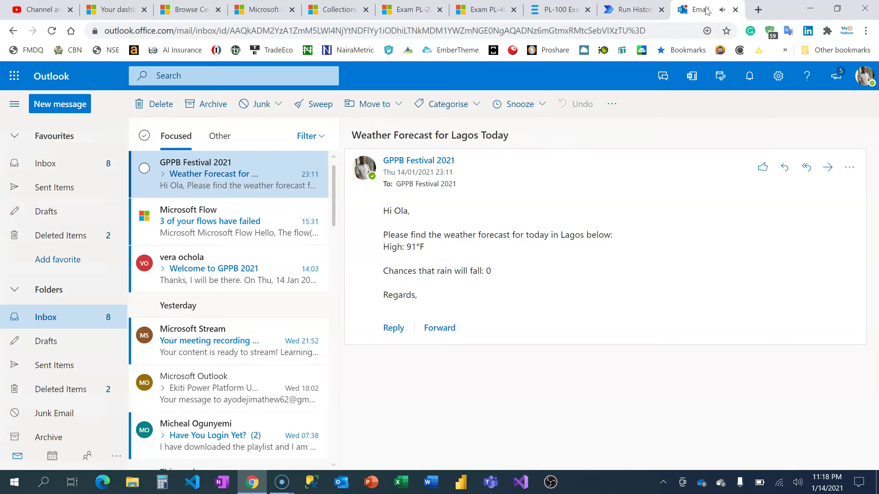
left_click(232, 174)
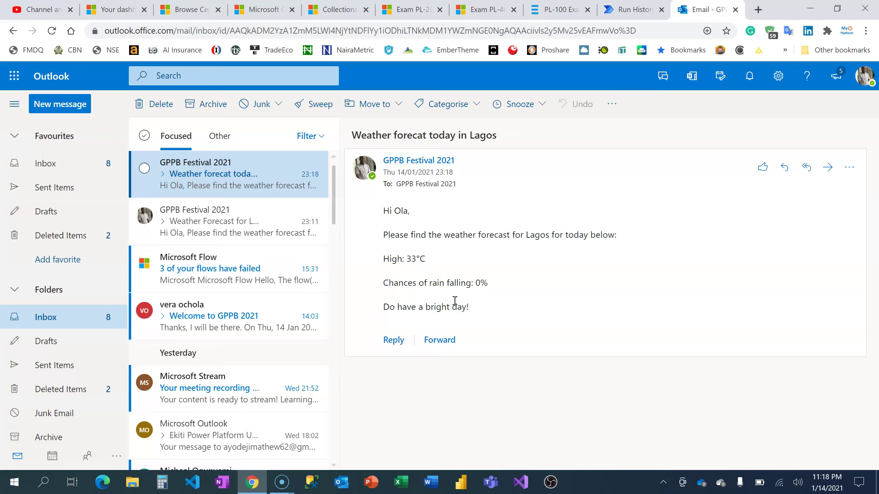
left_click(629, 11)
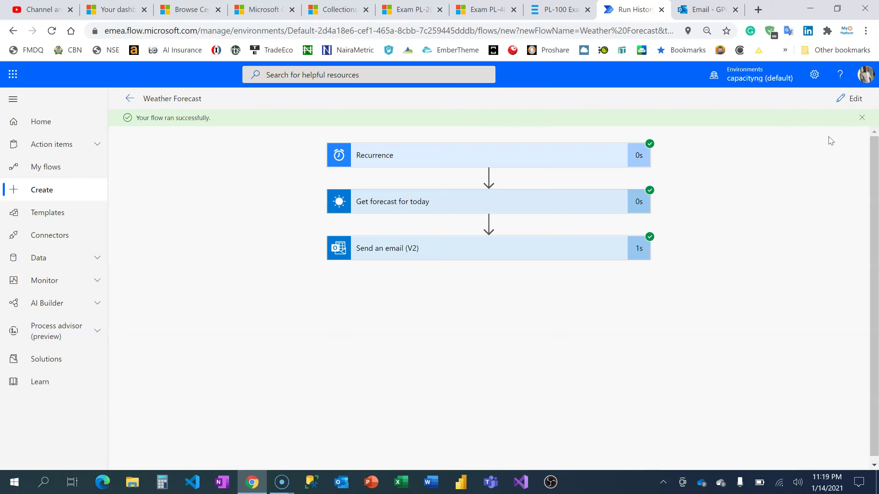
Edit the flow, expand Send an email (V2), and place the cursor after the body's closing line
left_click(853, 98)
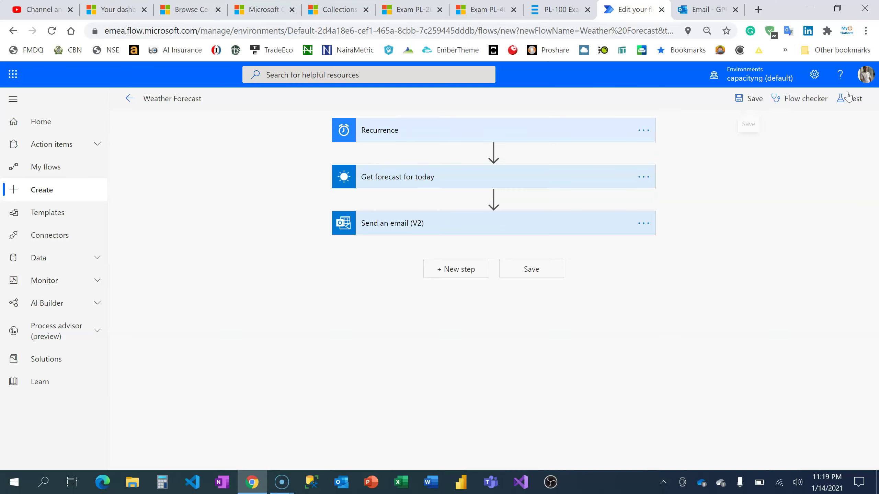
left_click(467, 223)
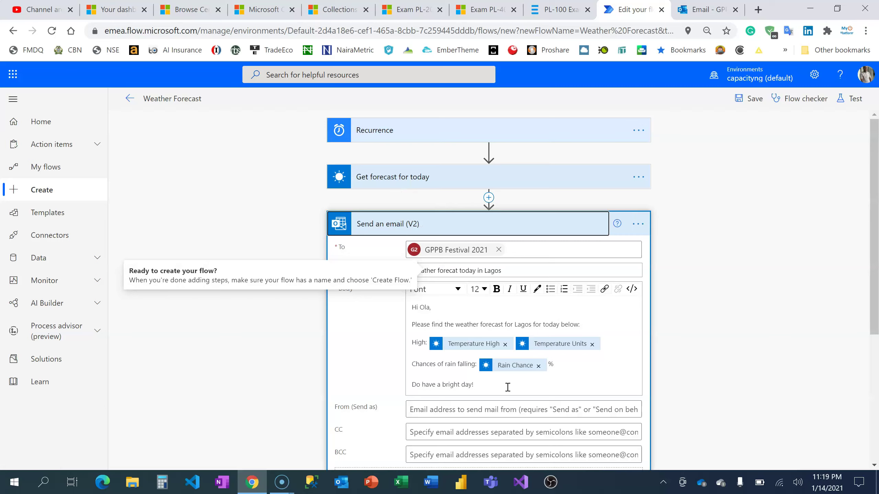
left_click(505, 384)
scroll(726, 345, "down", 5)
scroll(754, 331, "down", 6)
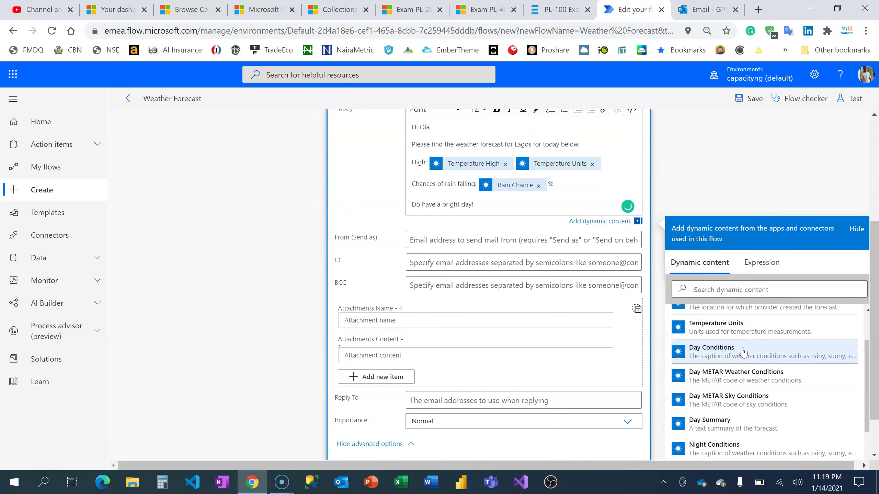
scroll(744, 354, "down", 2)
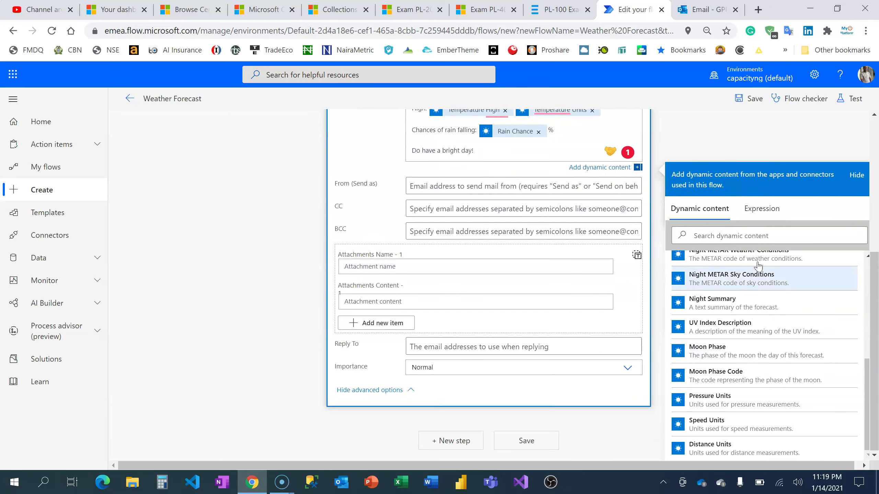
scroll(782, 419, "up", 7)
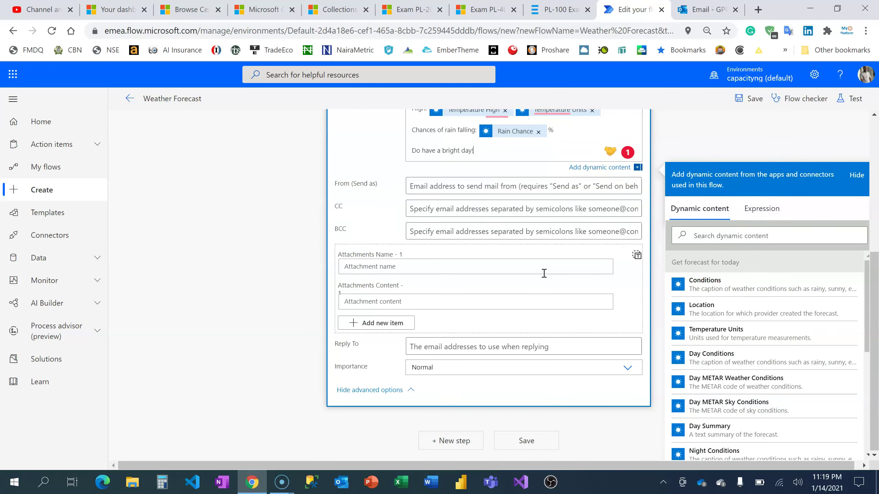
scroll(542, 273, "up", 3)
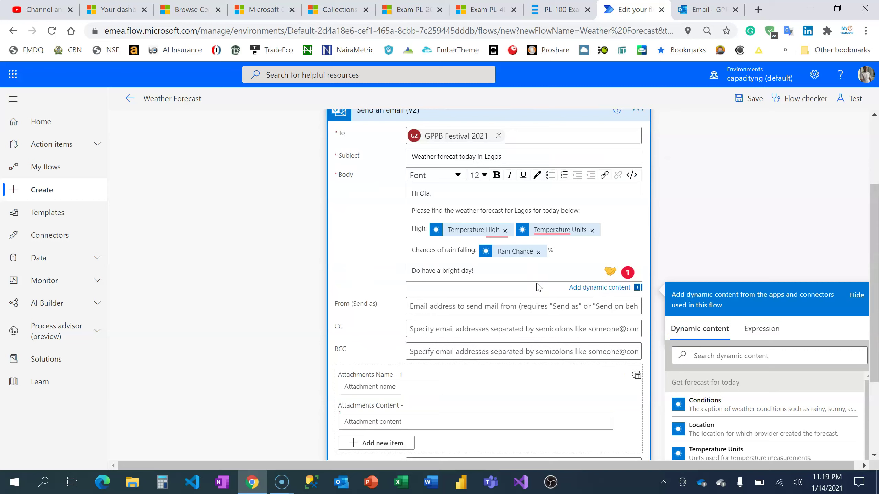
left_click(523, 267)
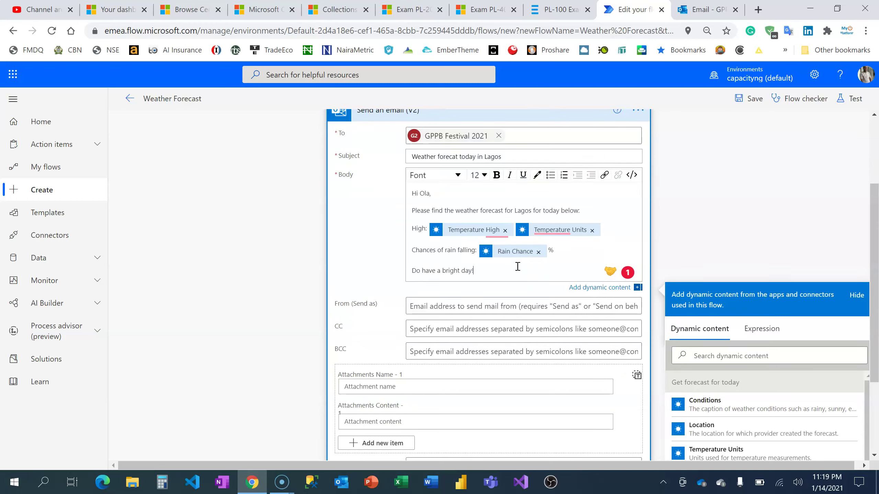